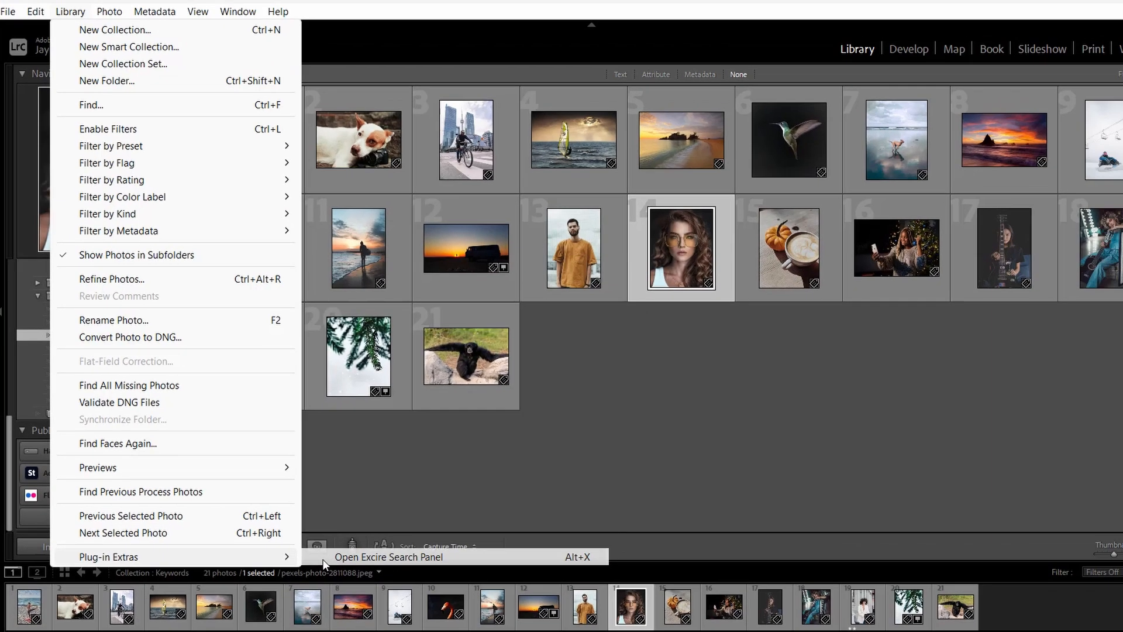
- Open the Excire Search Panel, place it beside the photo library and hide its photo preview so only the tool strip shows
left_click(351, 573)
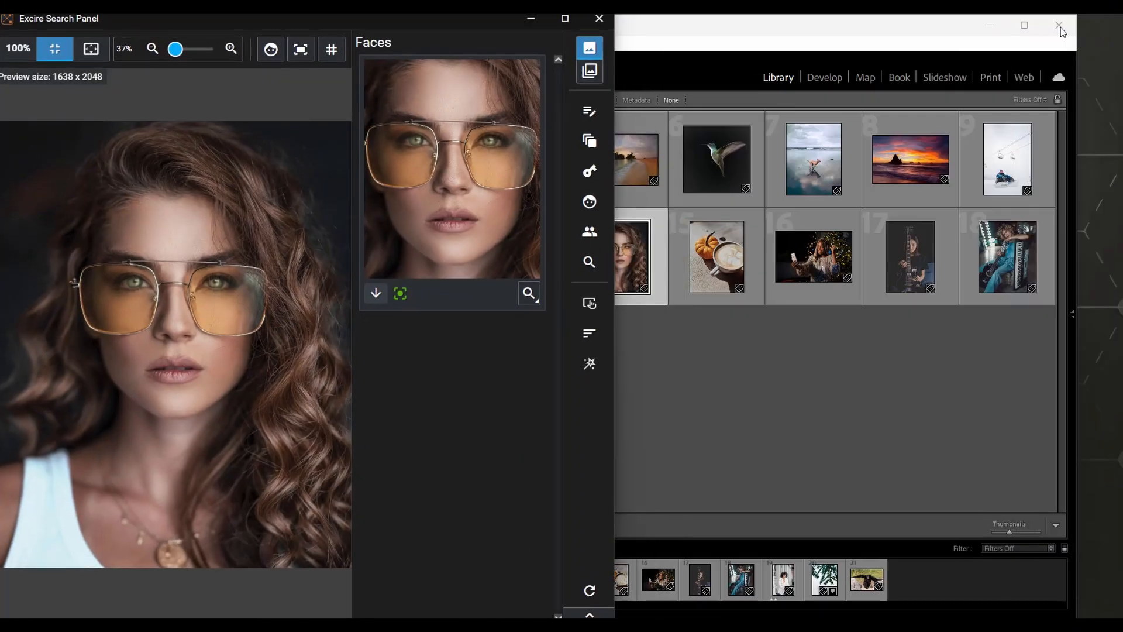
left_click_drag(360, 20, 859, 40)
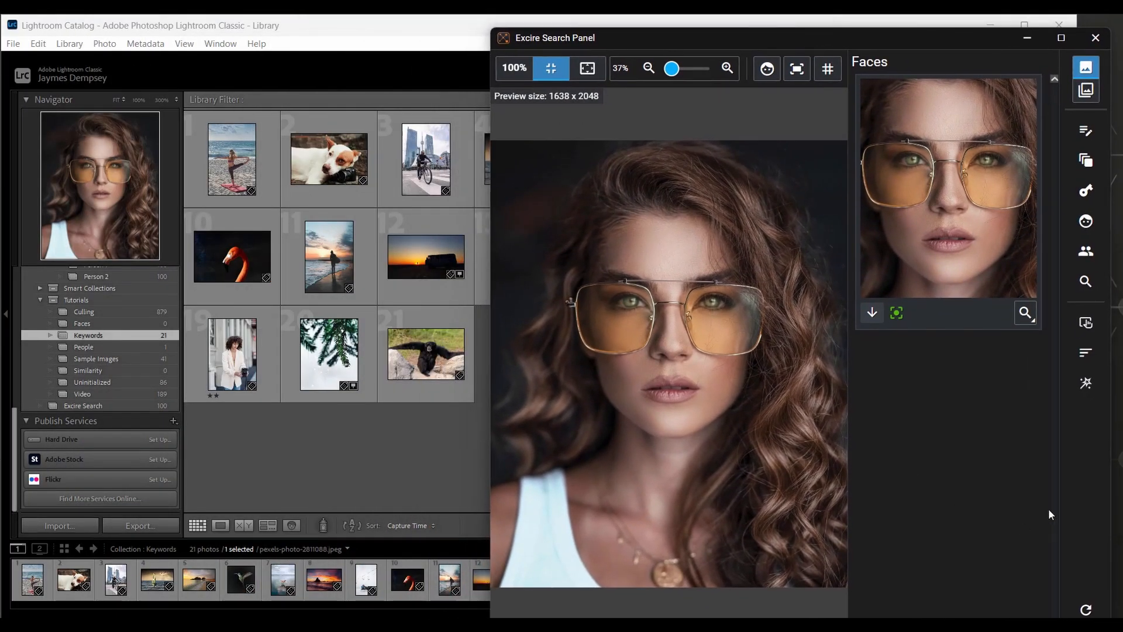
double_click(987, 39)
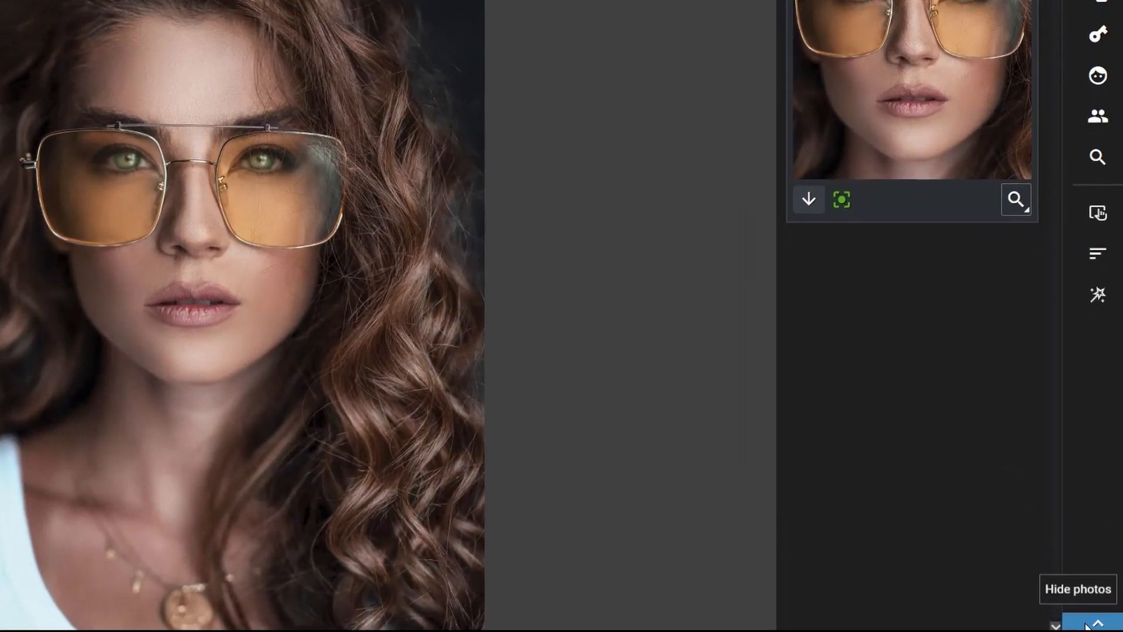
left_click(1087, 625)
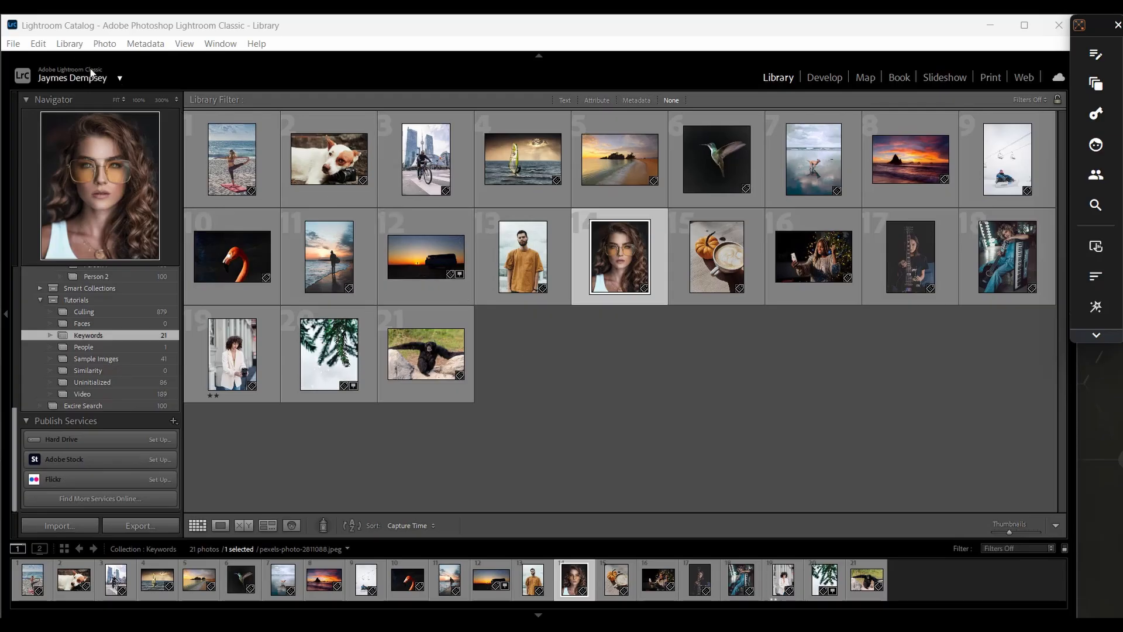
- Start Excire's Initialize Photos command
left_click(69, 43)
mouse_move(106, 534)
left_click(335, 506)
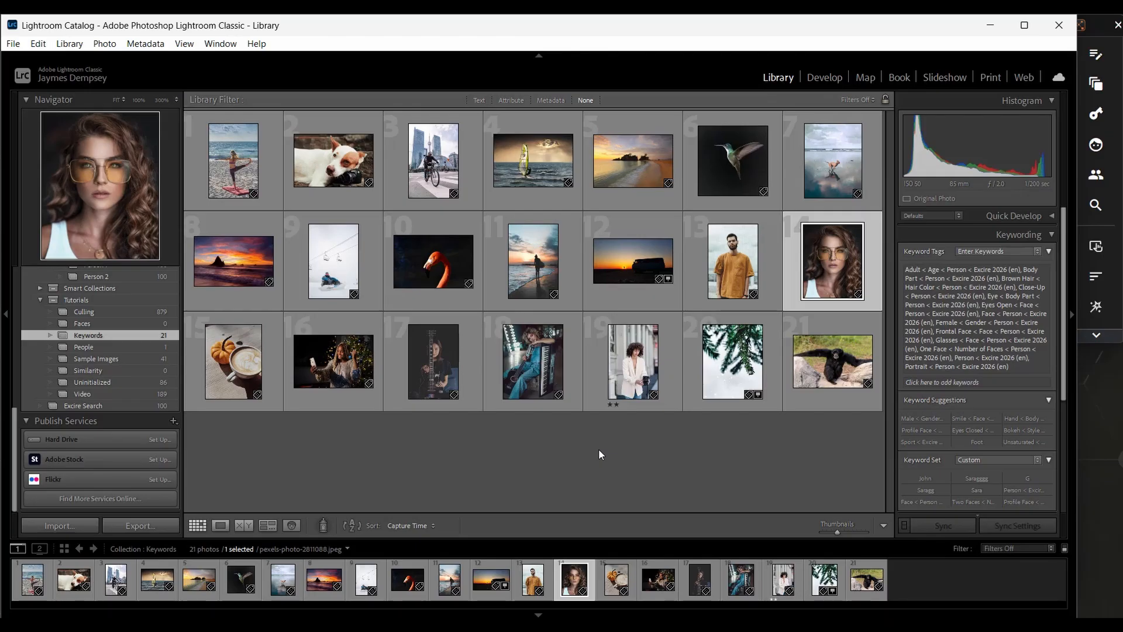
- Try the Sequences or bursts type in the duplicate search settings and cancel without searching
left_click(1097, 85)
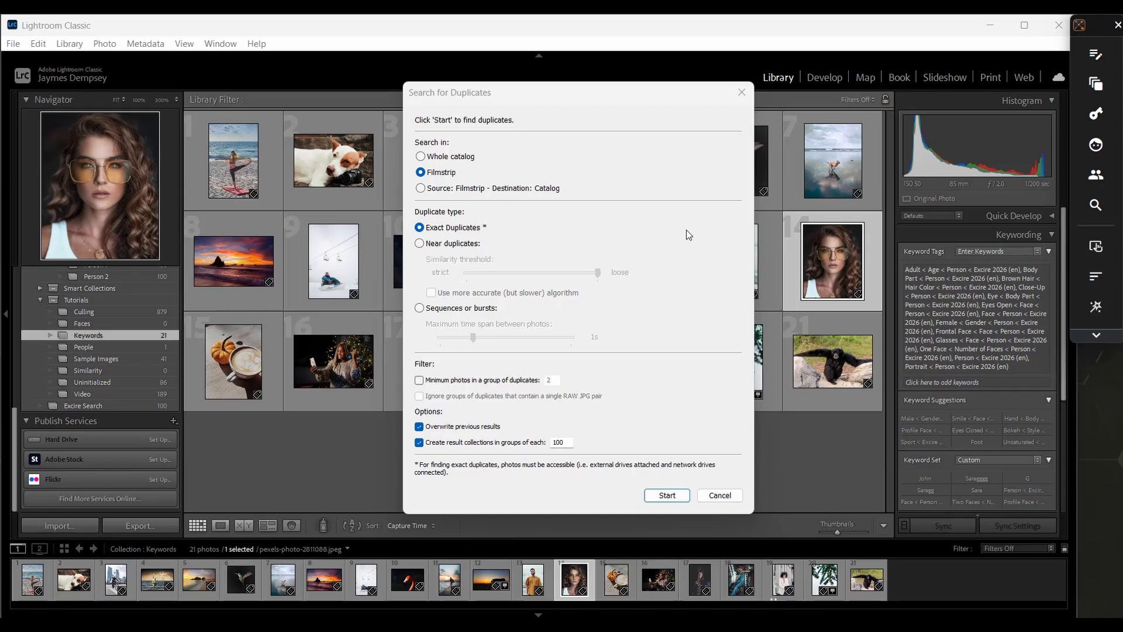
left_click(420, 308)
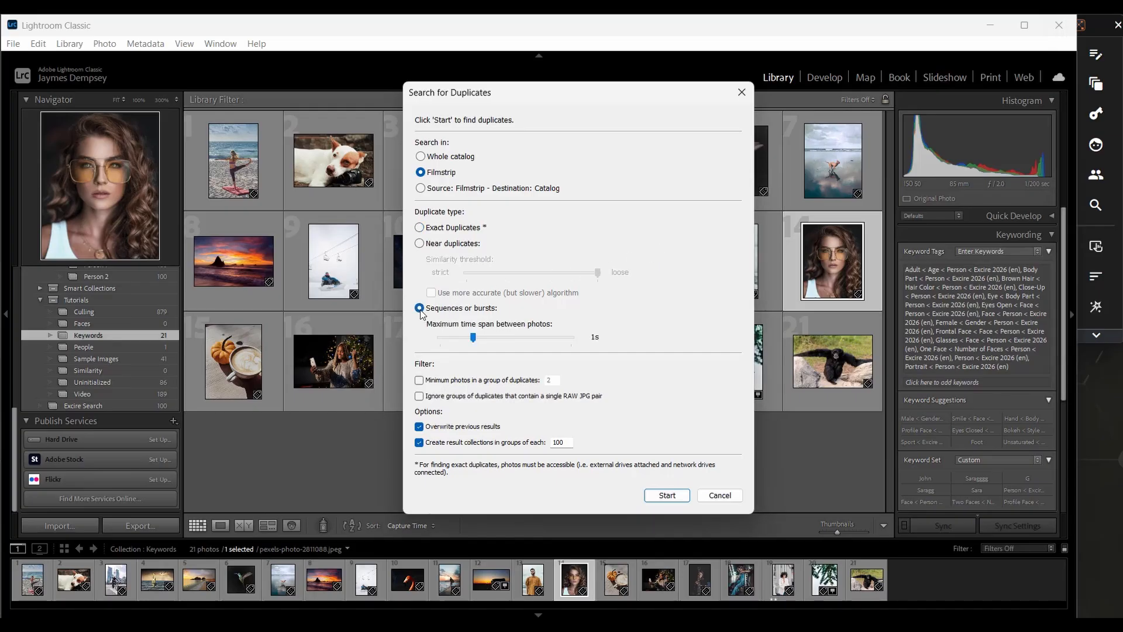
left_click(711, 495)
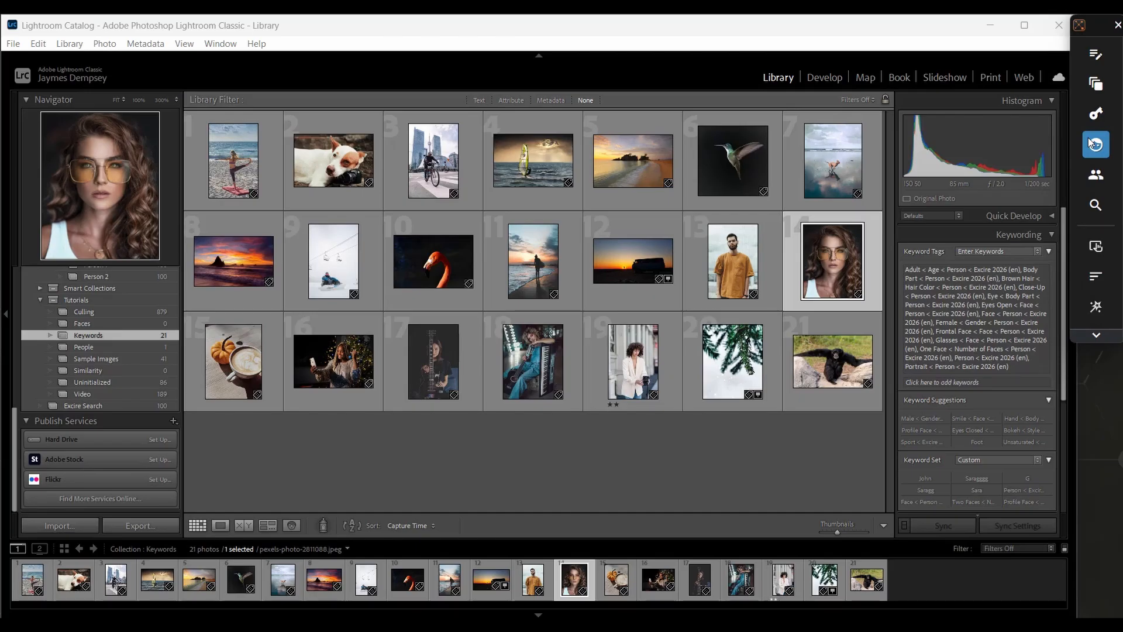
- Search the whole catalog by text prompt for "eiffel tower at night"
left_click(1093, 55)
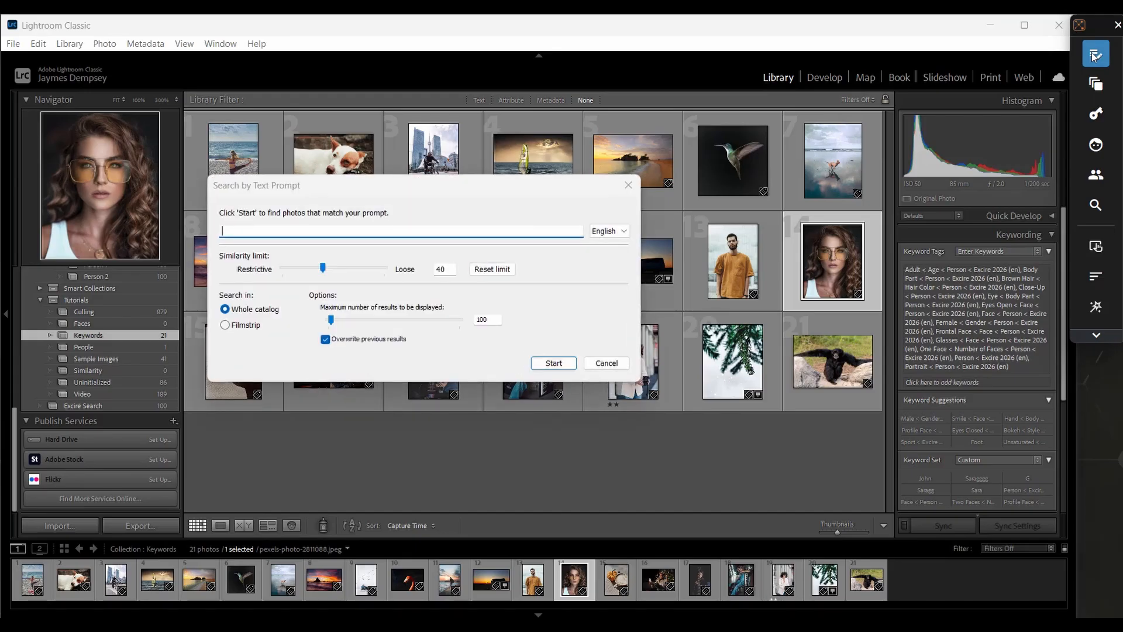
left_click(433, 231)
type("eiffel")
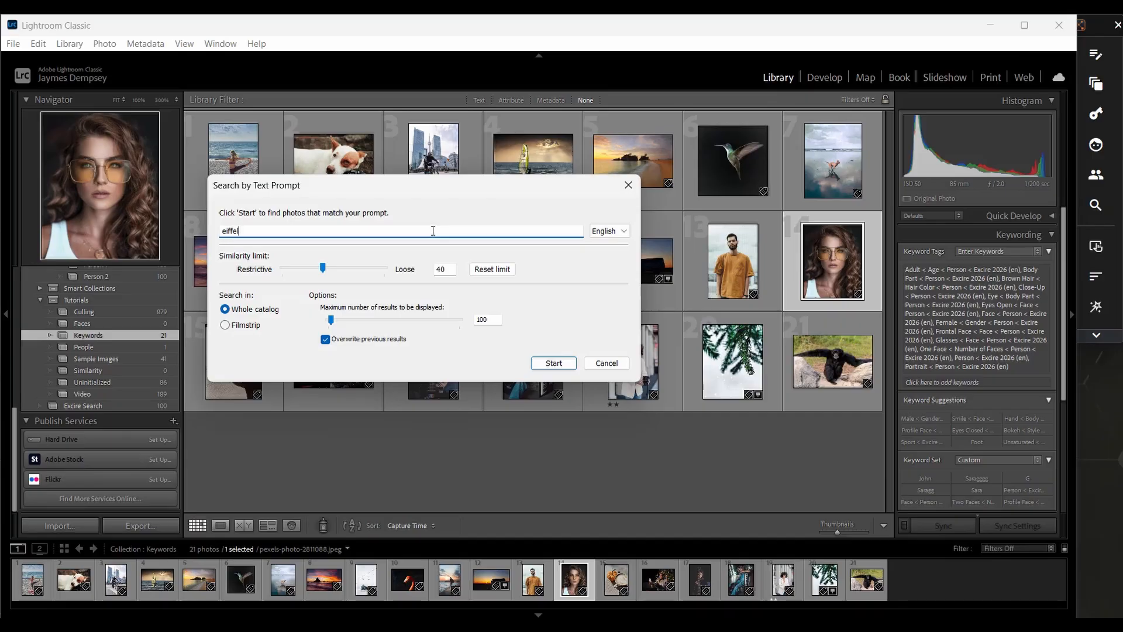
type(" tower at night")
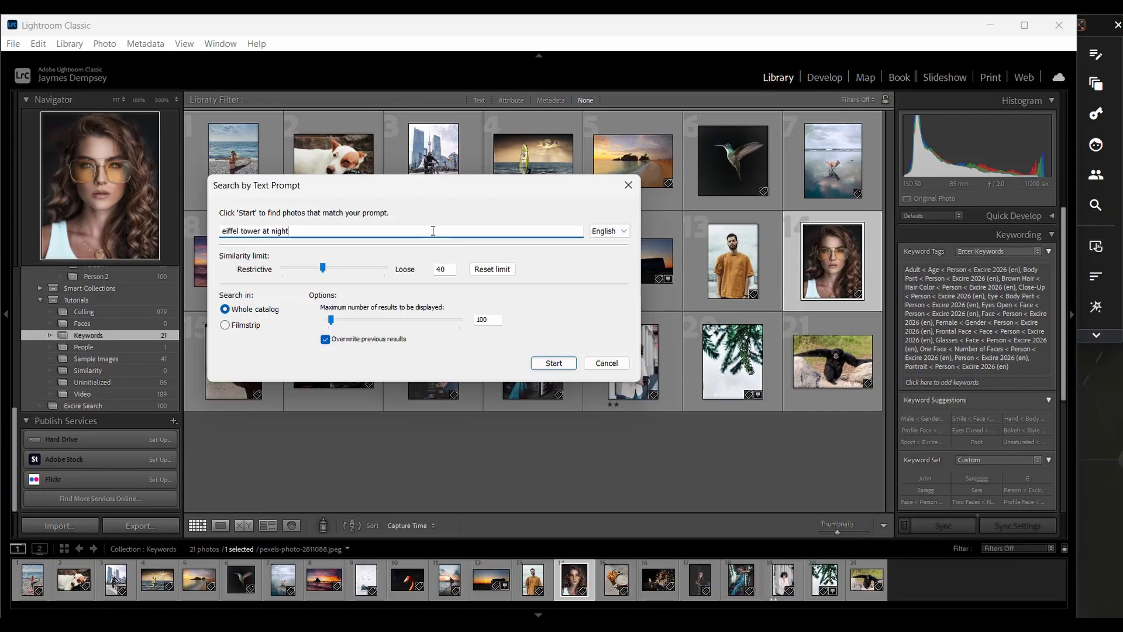
left_click(554, 362)
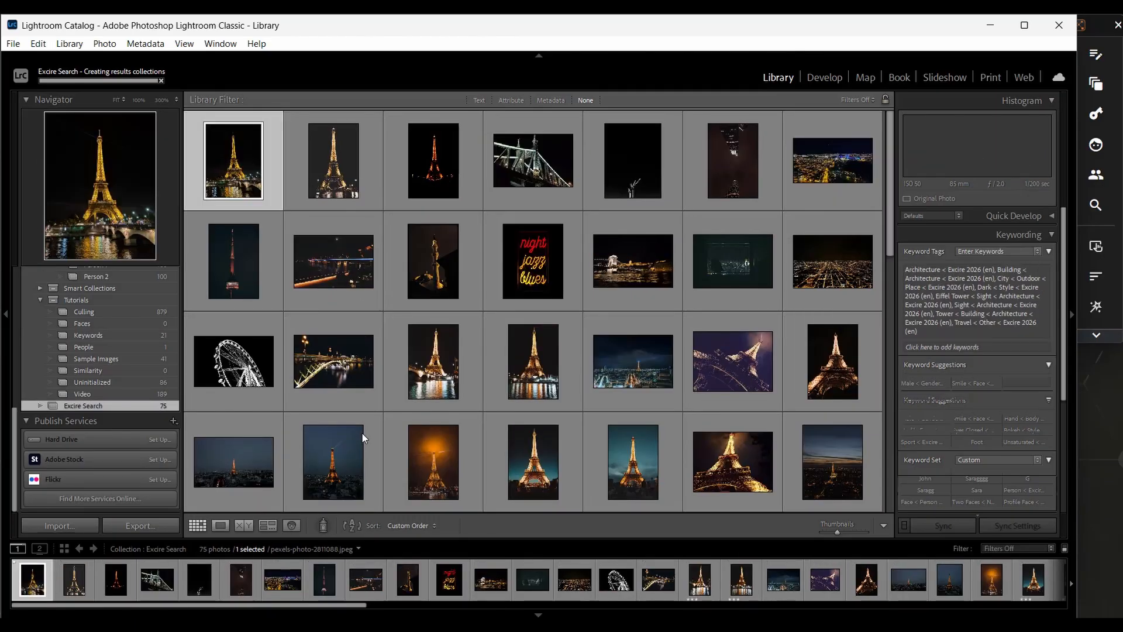
- View the first Eiffel Tower search result enlarged and step through the following two photos
double_click(220, 154)
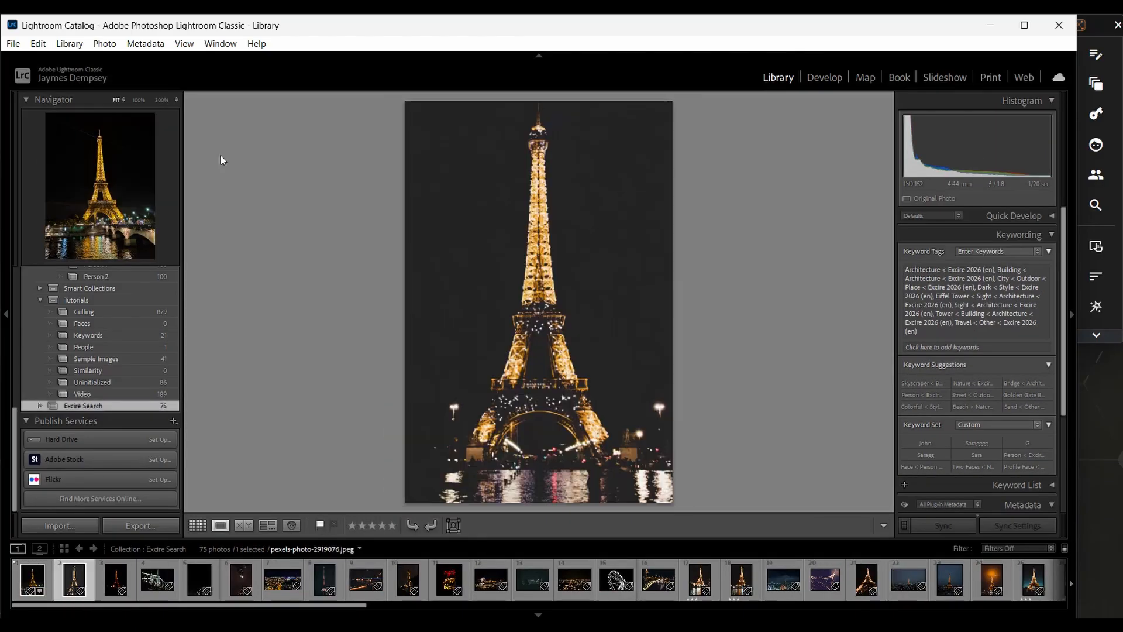
key("Right")
key("Right")
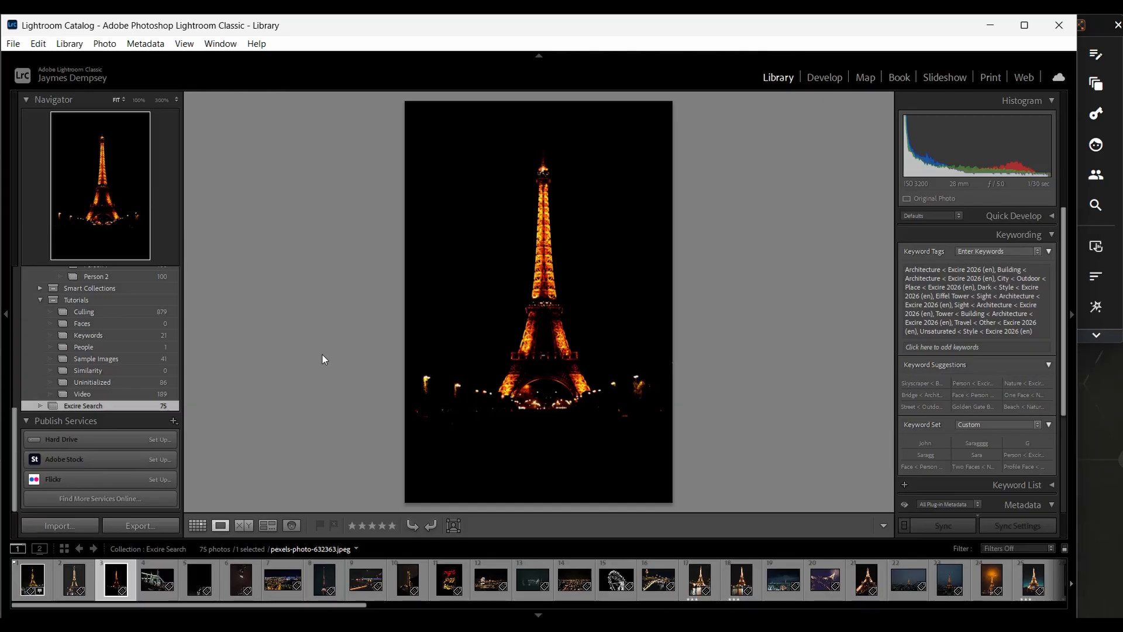
- Search the whole catalog by text prompt for "nostalgic black and white" and show the results as a grid
left_click(1100, 57)
type("nostalgic ")
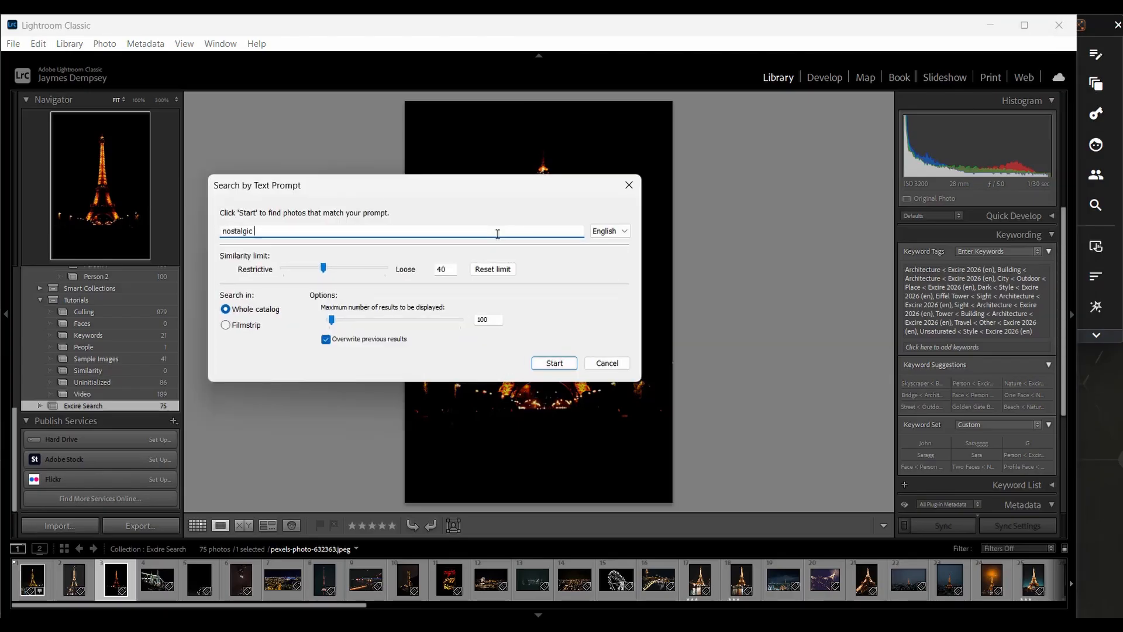
type("black and white")
key("Return")
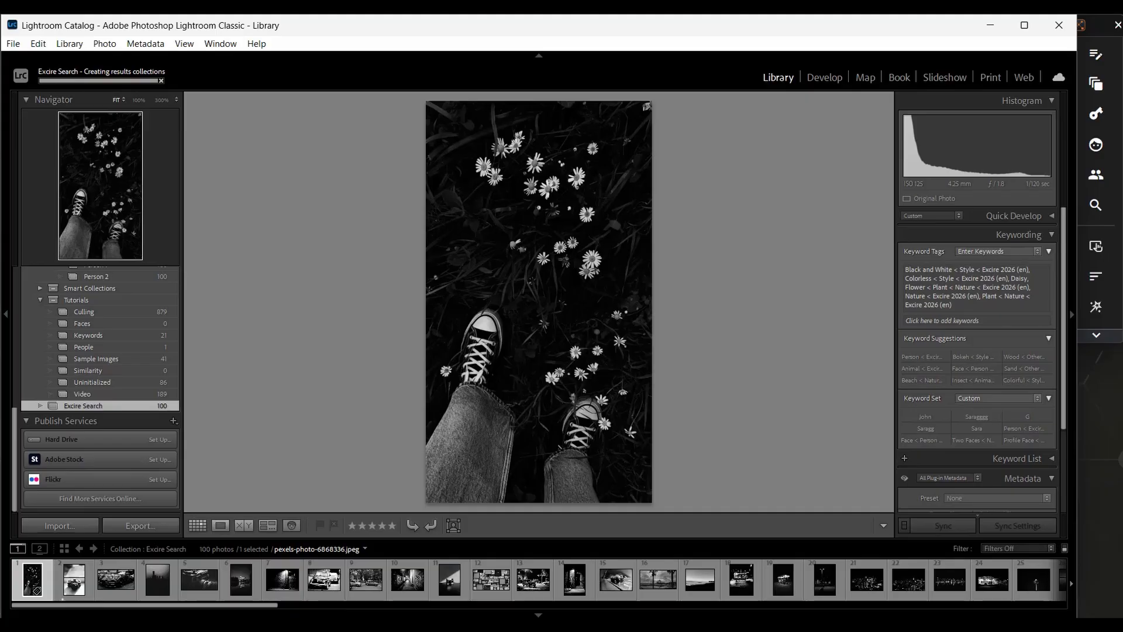
key("g")
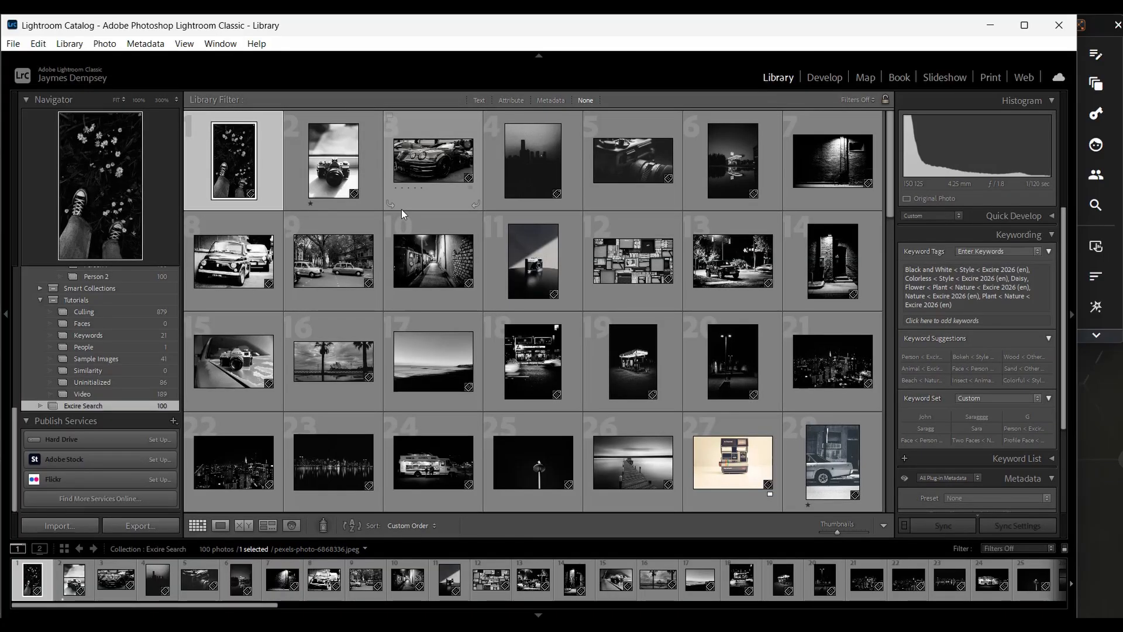
- Search the whole catalog by keyword for Fire (Nature) photos with red as a dominant color
left_click(1091, 120)
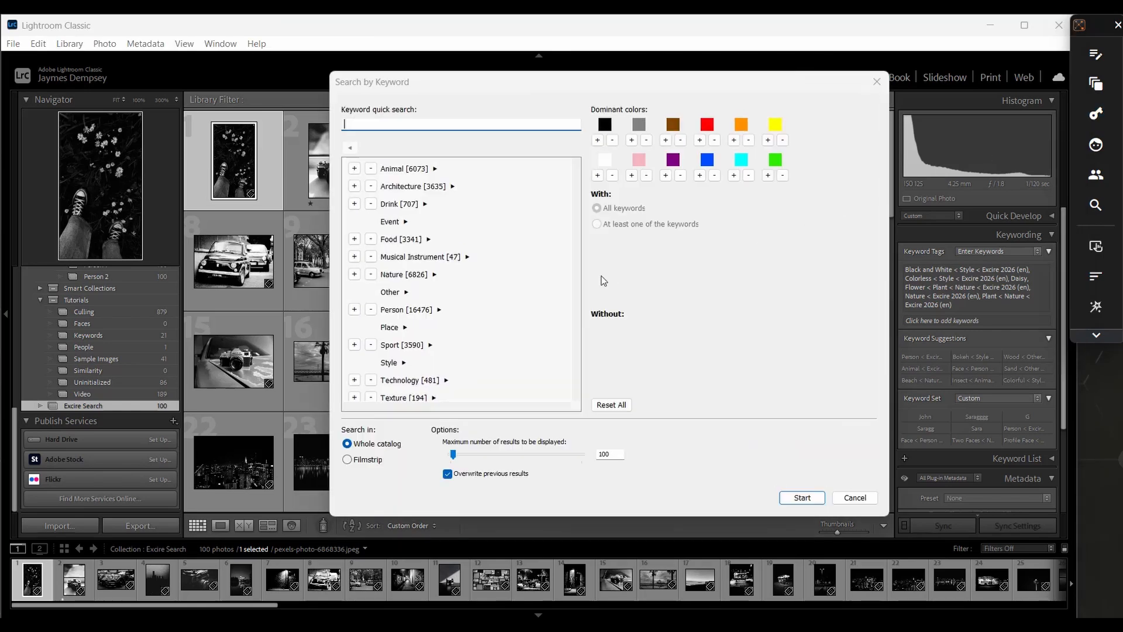
type("fire")
left_click(354, 169)
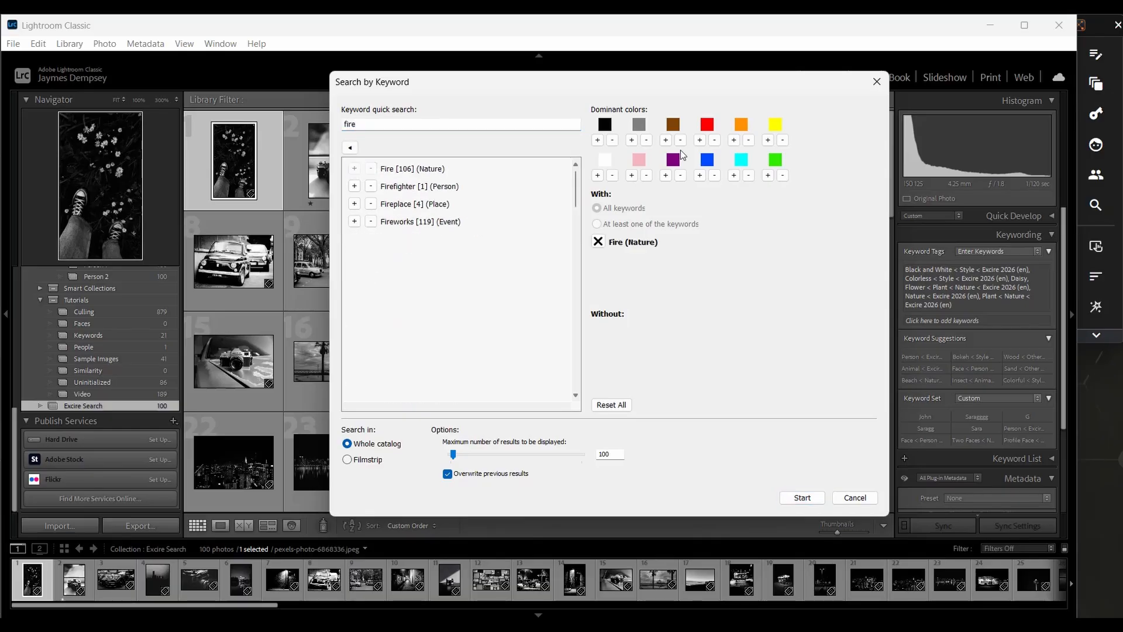
left_click(700, 140)
left_click(802, 497)
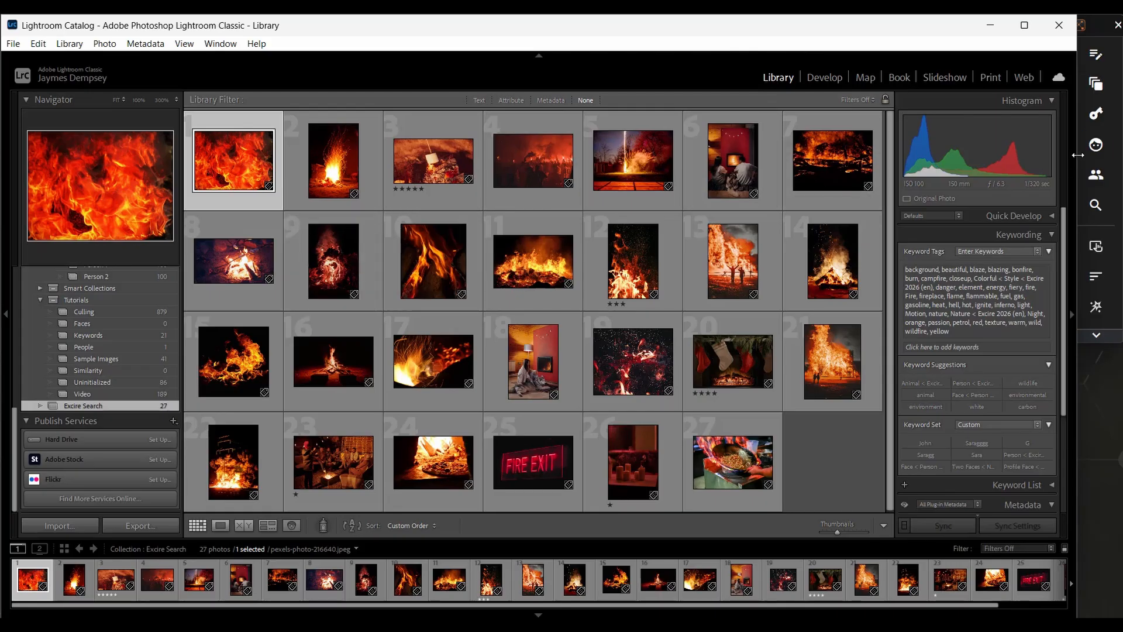
- Reset the face search criteria and search the whole catalog for photos with two faces and adults
left_click(1096, 148)
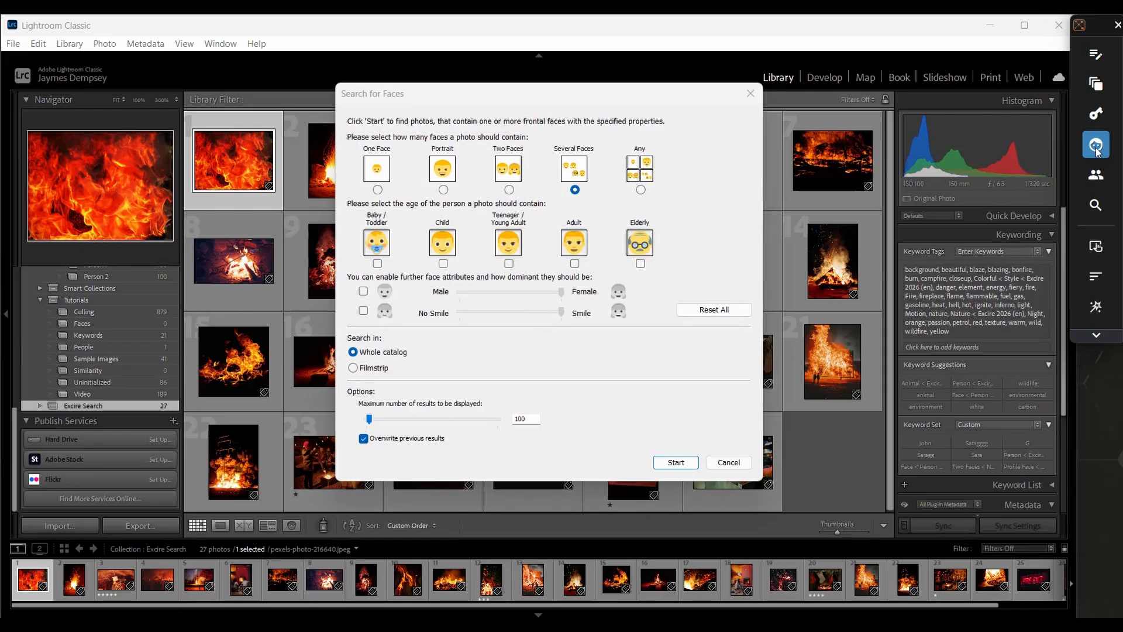
left_click(723, 311)
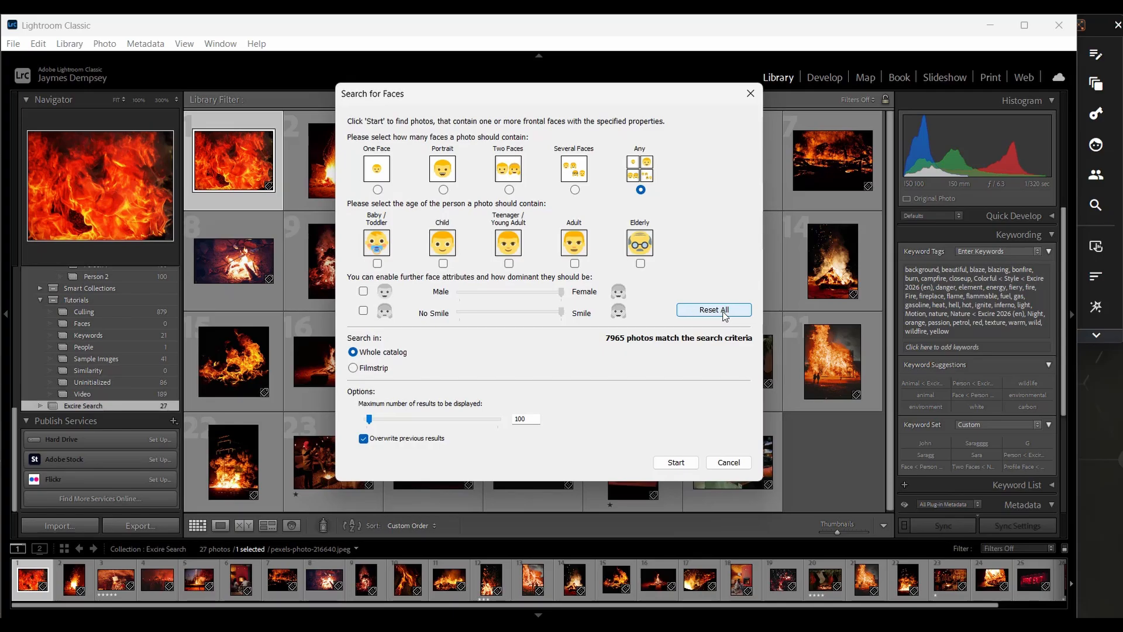
left_click(575, 263)
left_click(509, 190)
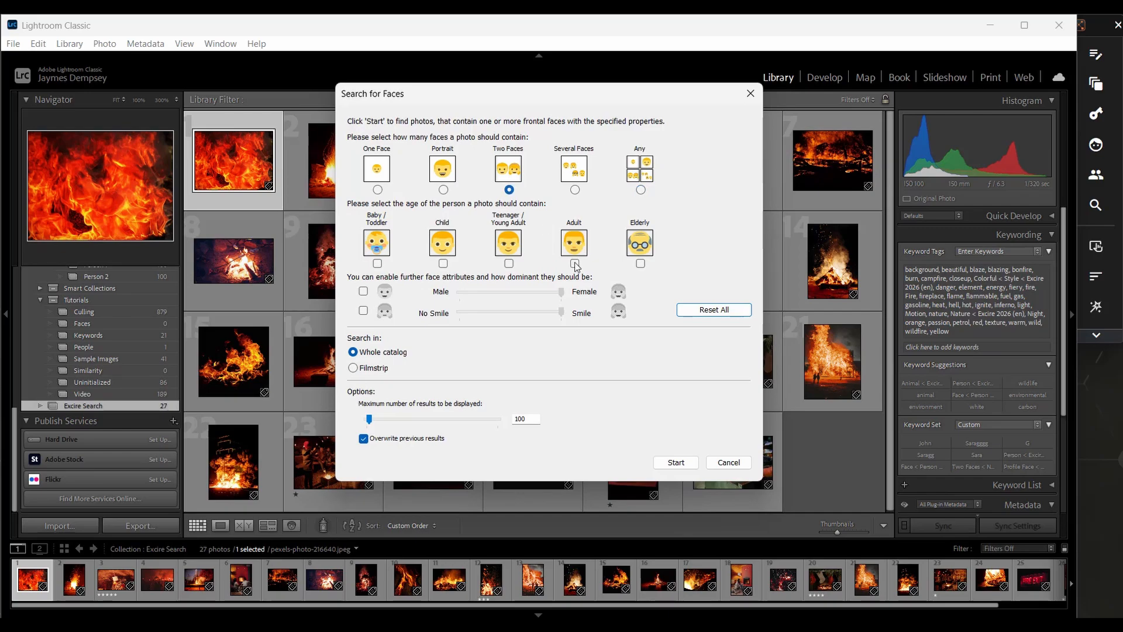
left_click(676, 462)
- Search the whole catalog for people using all faces in the couple portrait _DSC9759.jpg, matching one of the selected persons
scroll(667, 462, "down", 10)
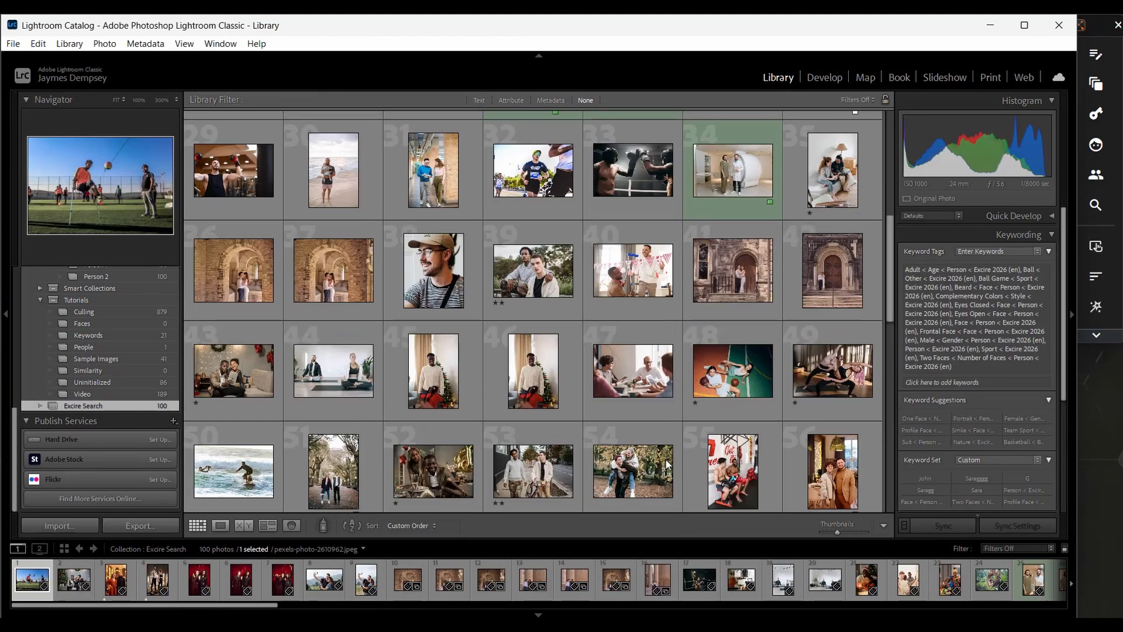
scroll(666, 460, "down", 1)
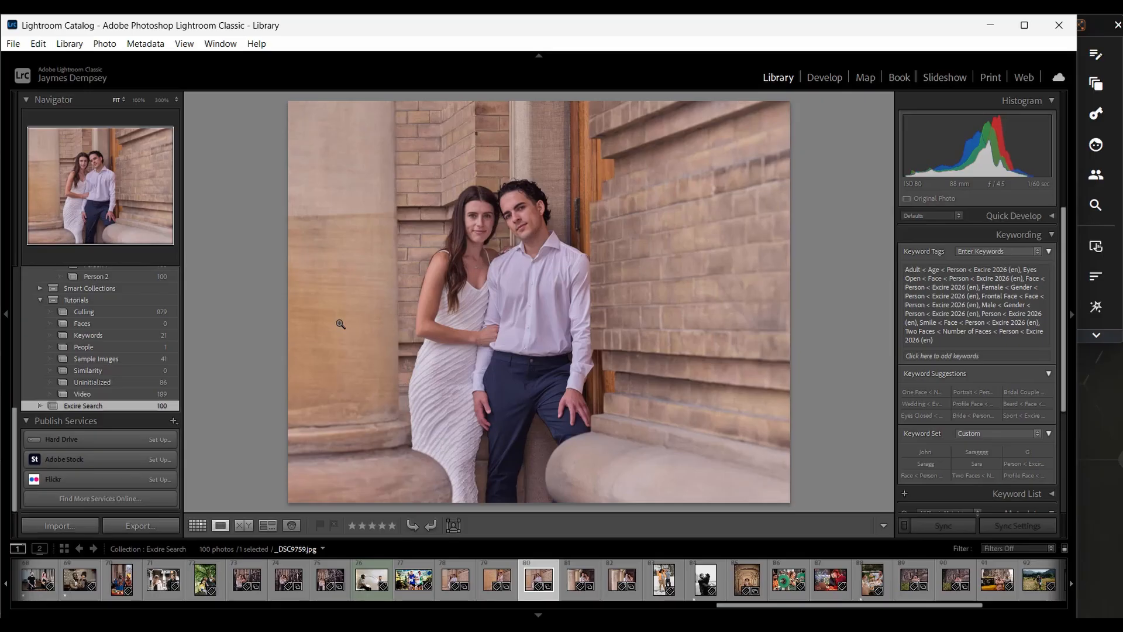
left_click(1094, 175)
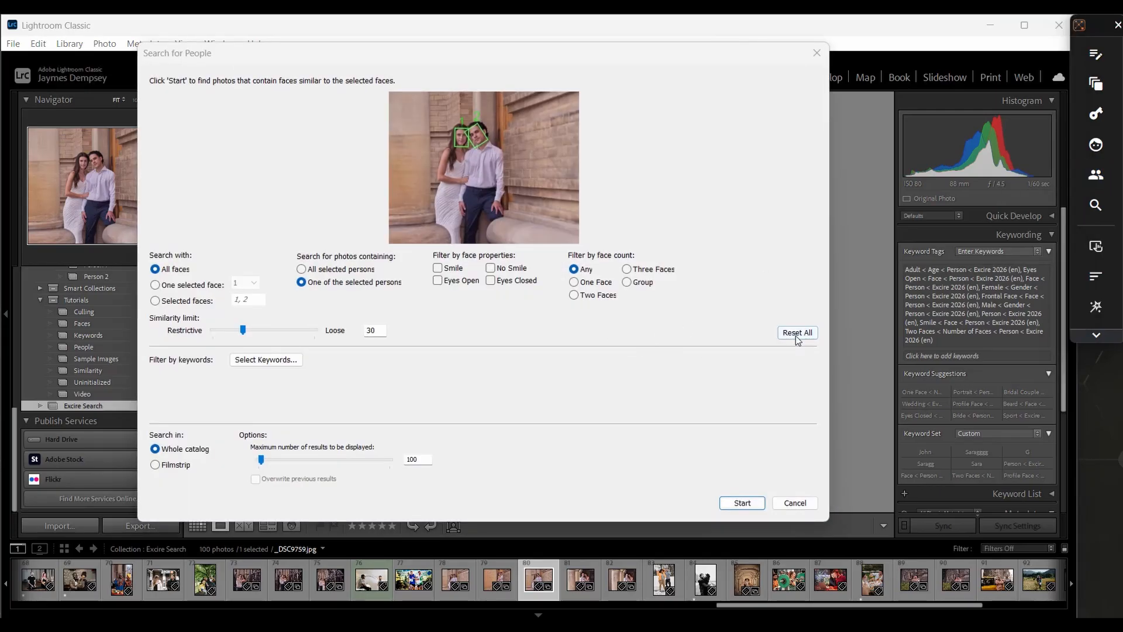
left_click(742, 503)
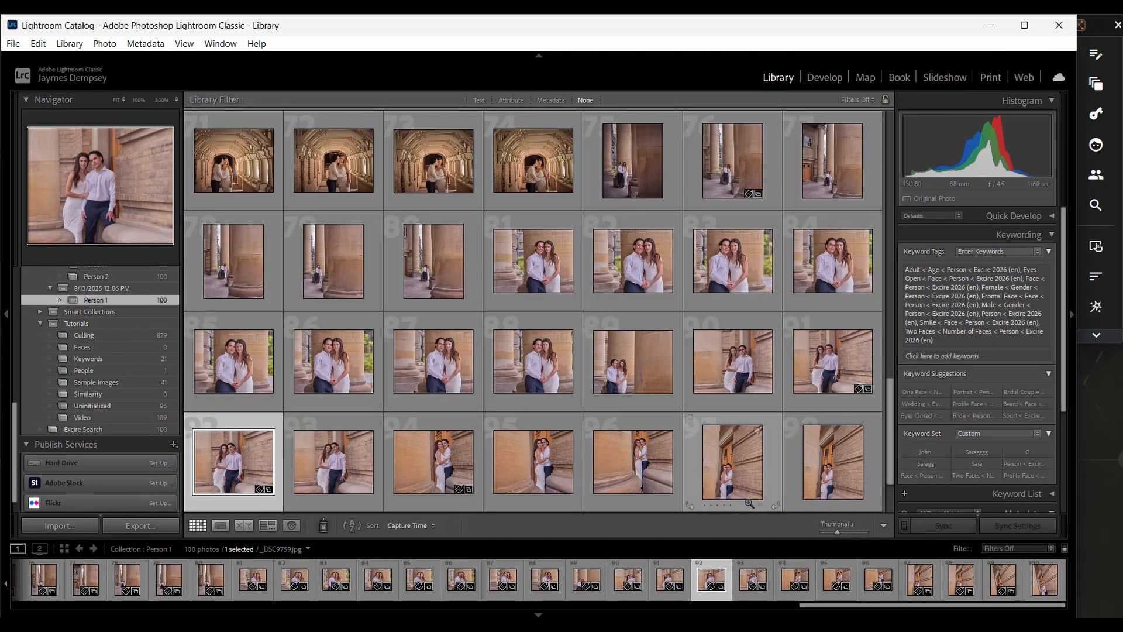
scroll(605, 307, "down", 3)
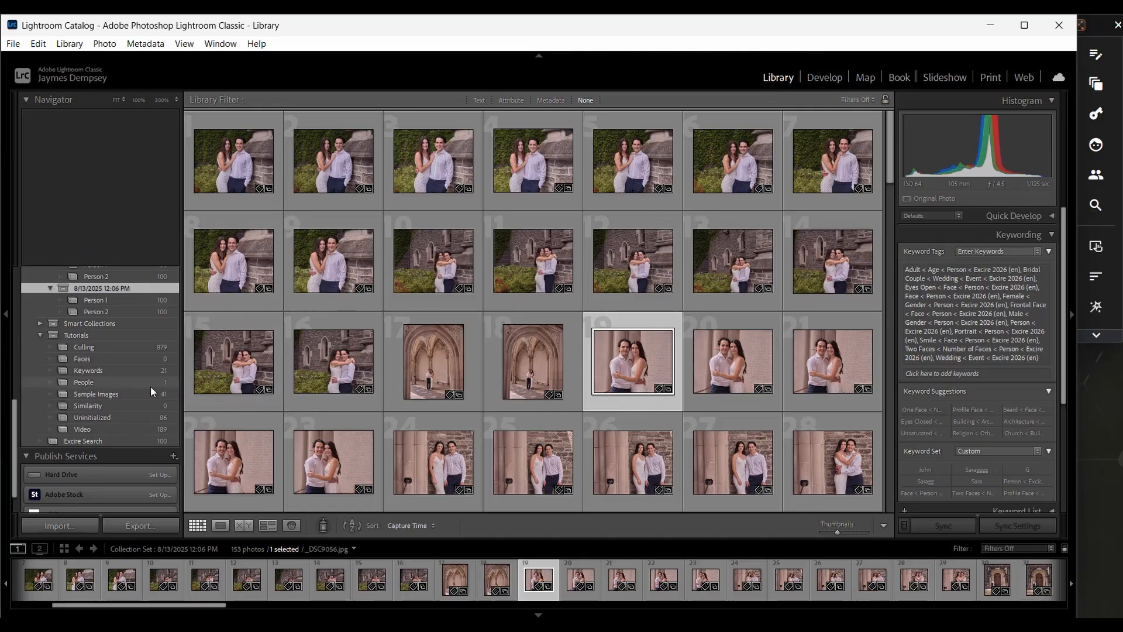
- Search the whole catalog for photos similar in content to the blurred city lights photo in the Sample Images collection
left_click(131, 393)
scroll(618, 409, "down", 3)
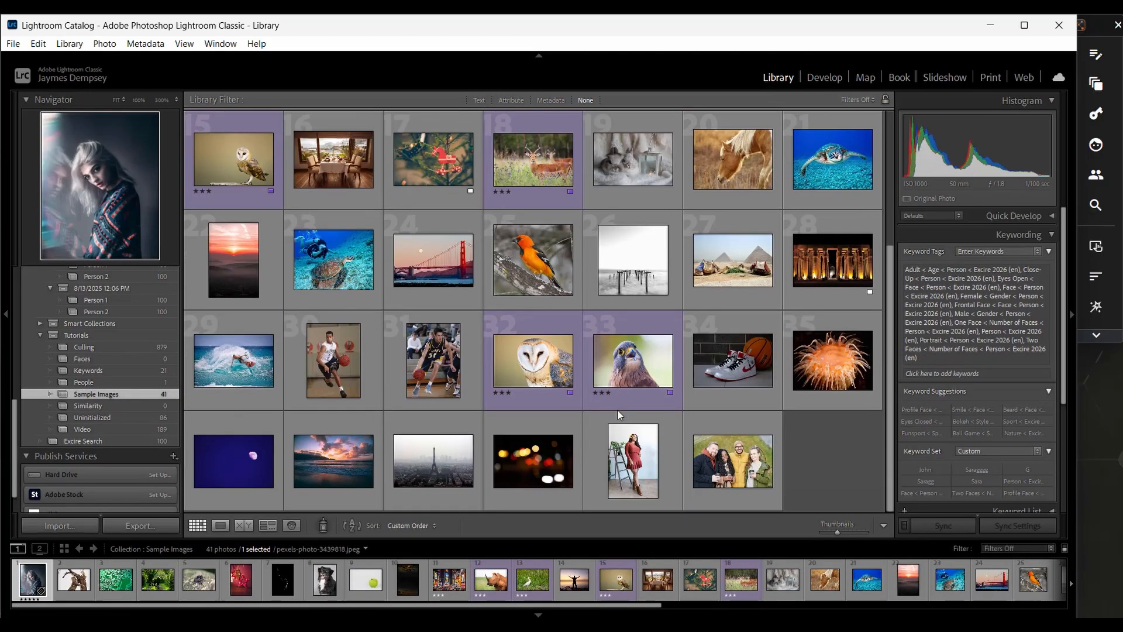
double_click(532, 458)
left_click(1096, 205)
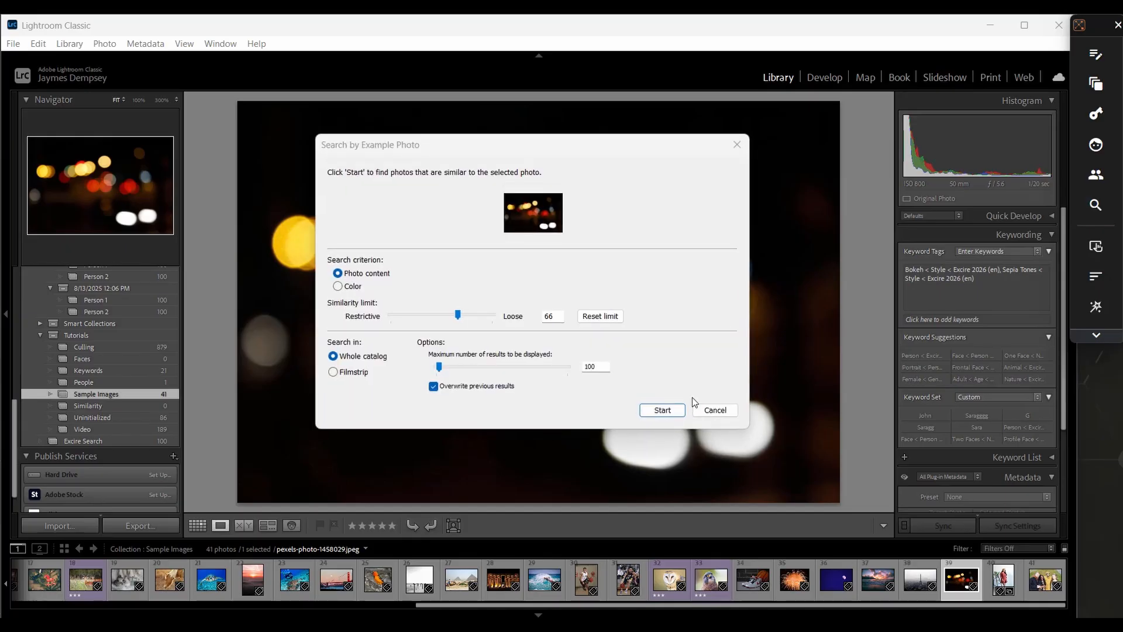
left_click(656, 412)
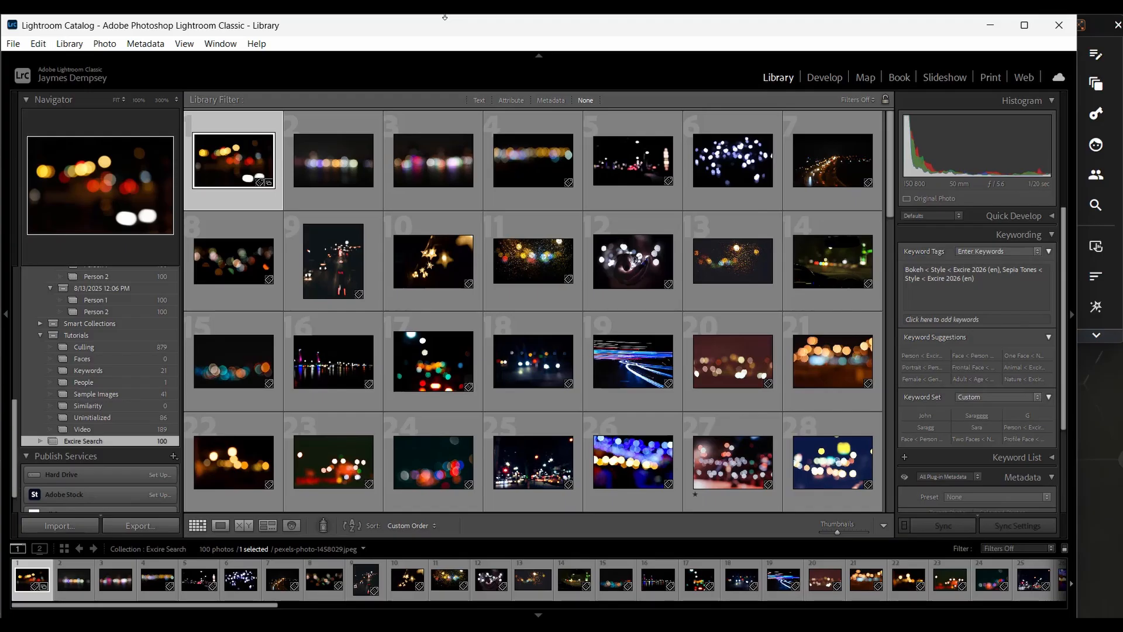
- Start a culling project for the Culling collection, grouping by people, visual similarity, capture date and sequences
left_click(117, 347)
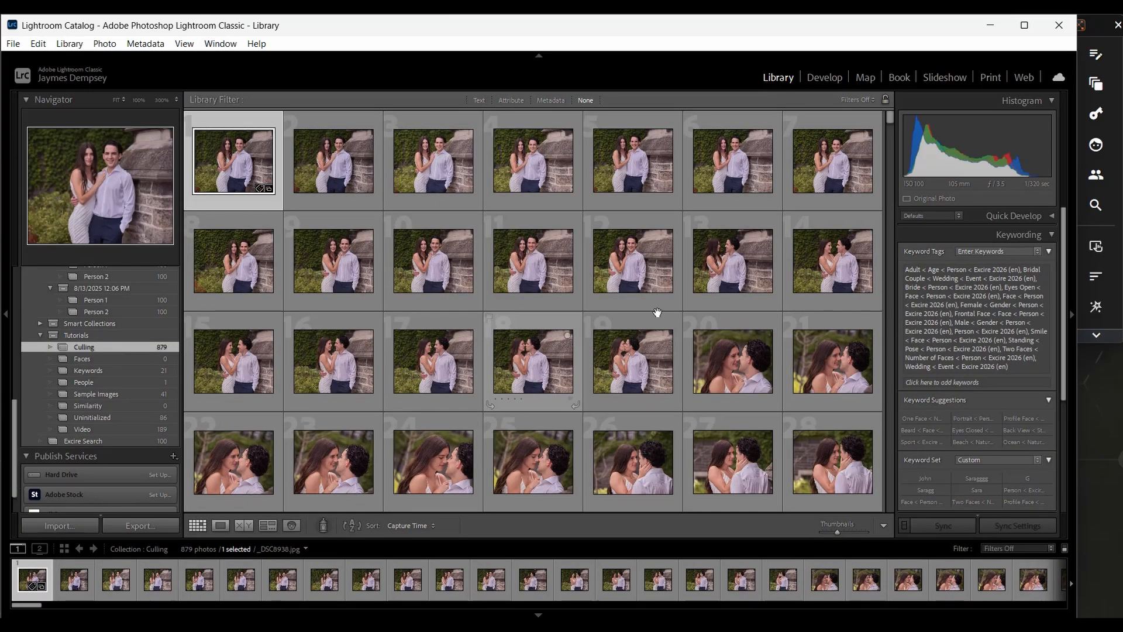
left_click(1097, 246)
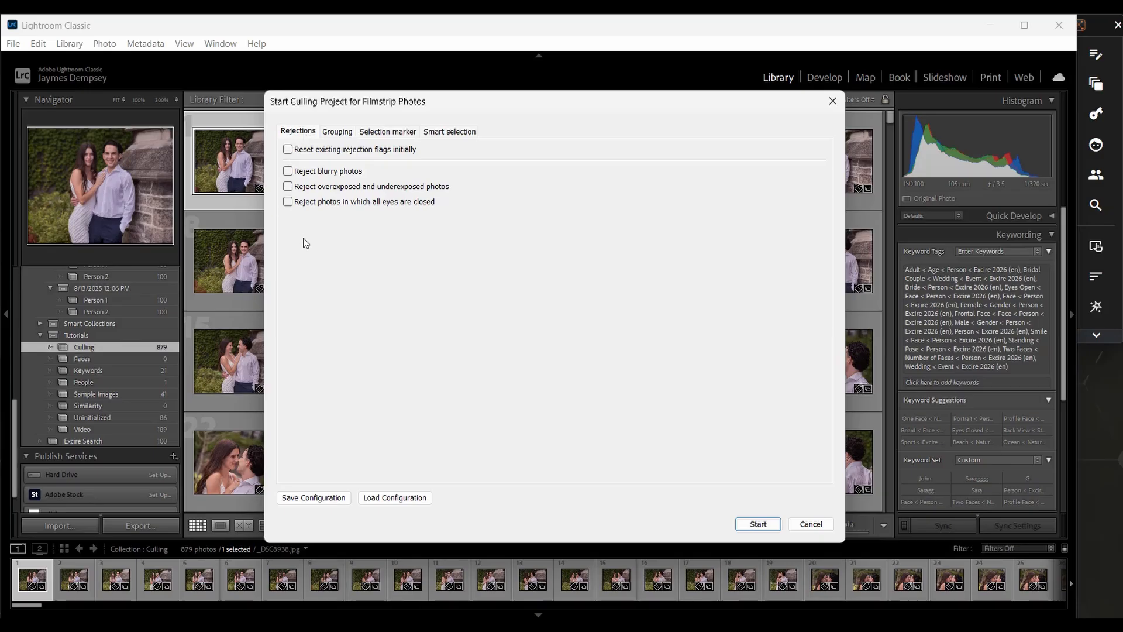
left_click(332, 135)
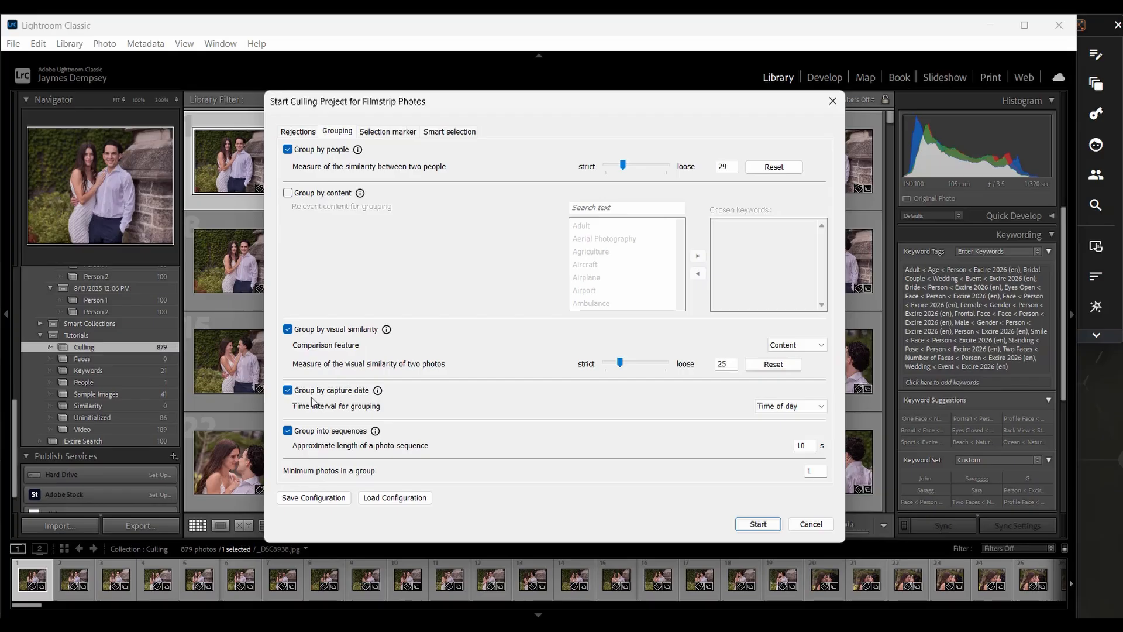
left_click(758, 525)
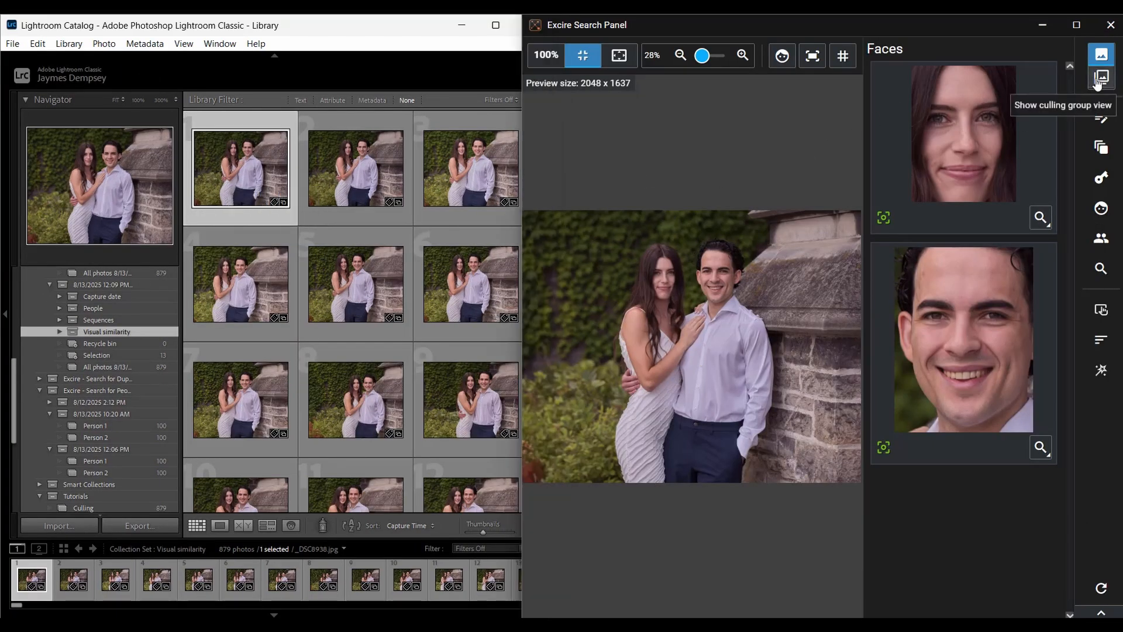
- Show the culling groups by visual similarity, open Group 2 #3 and browse through its first few photos
left_click(1098, 79)
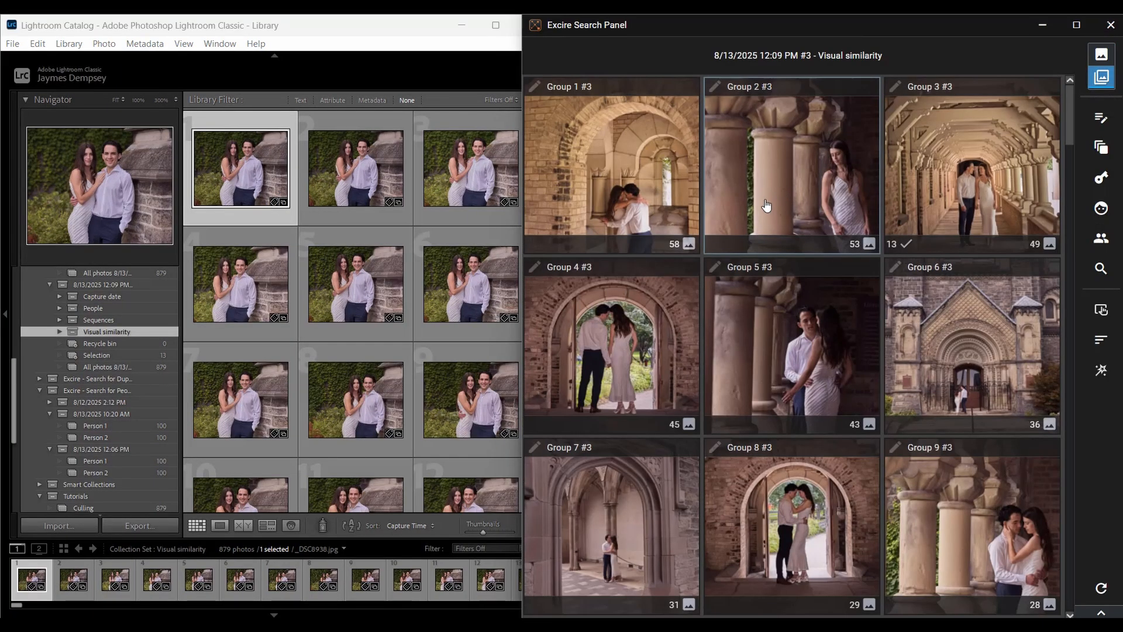
left_click(765, 205)
key("Right")
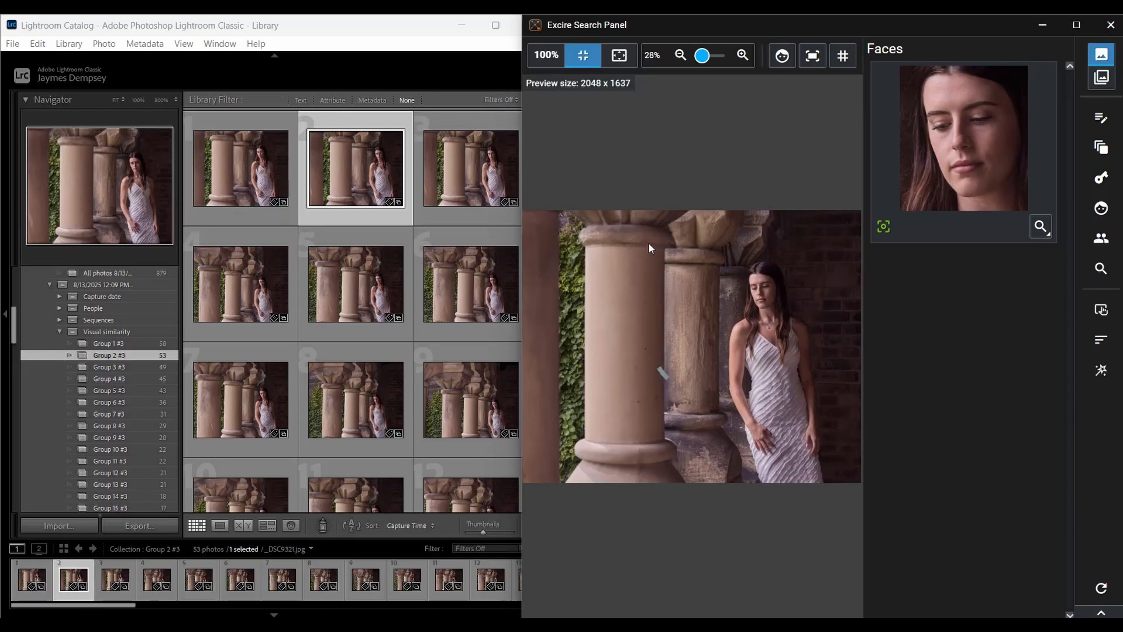
key("Right")
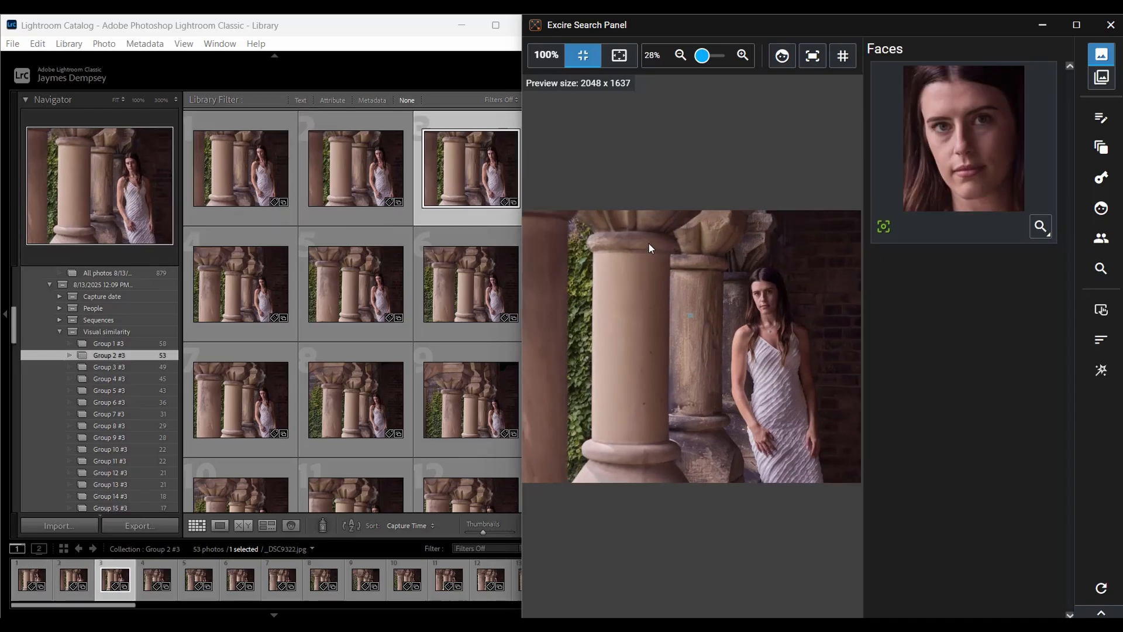
key("Right")
- Collapse the Visual similarity groups in the collections list and highlight the detected face in the previewed photo of the woman beside the columns
left_click(61, 331)
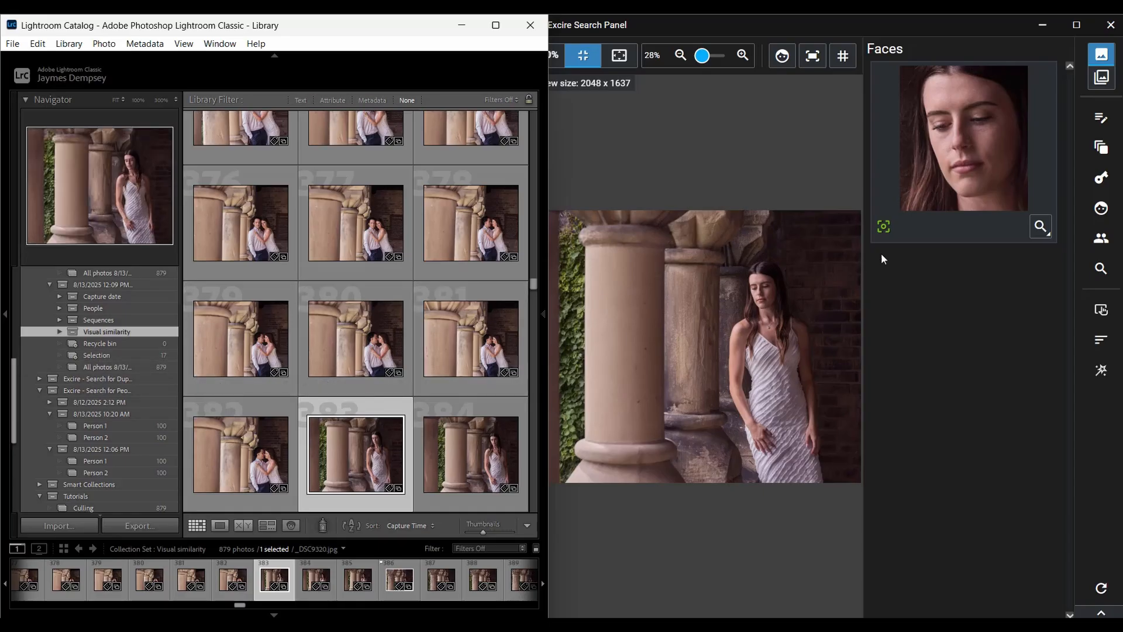
mouse_move(888, 234)
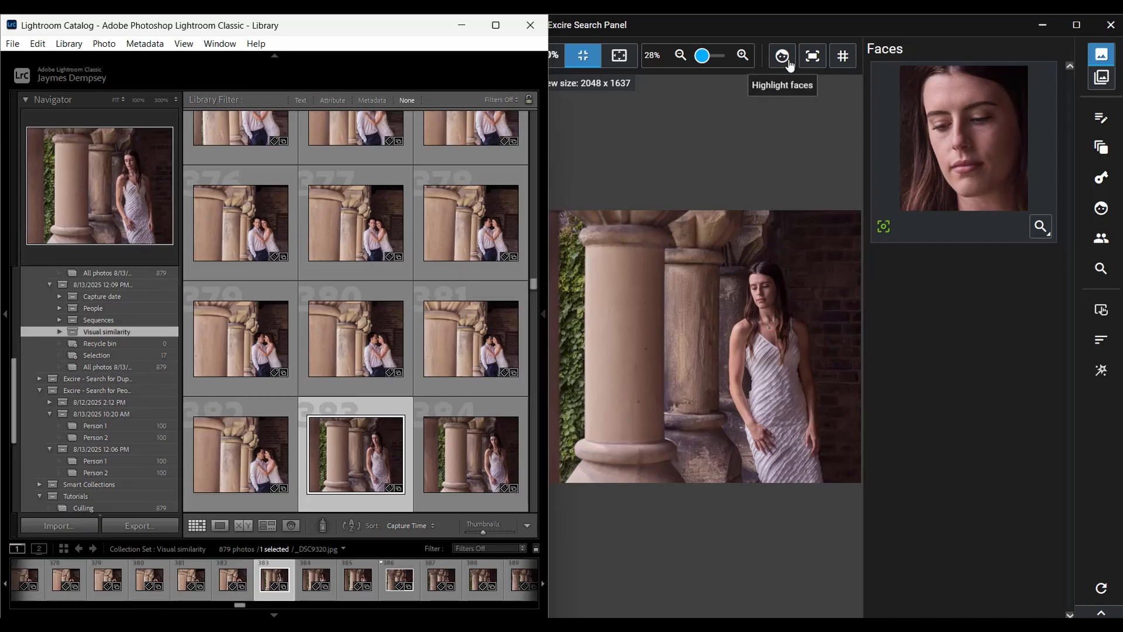
left_click(789, 62)
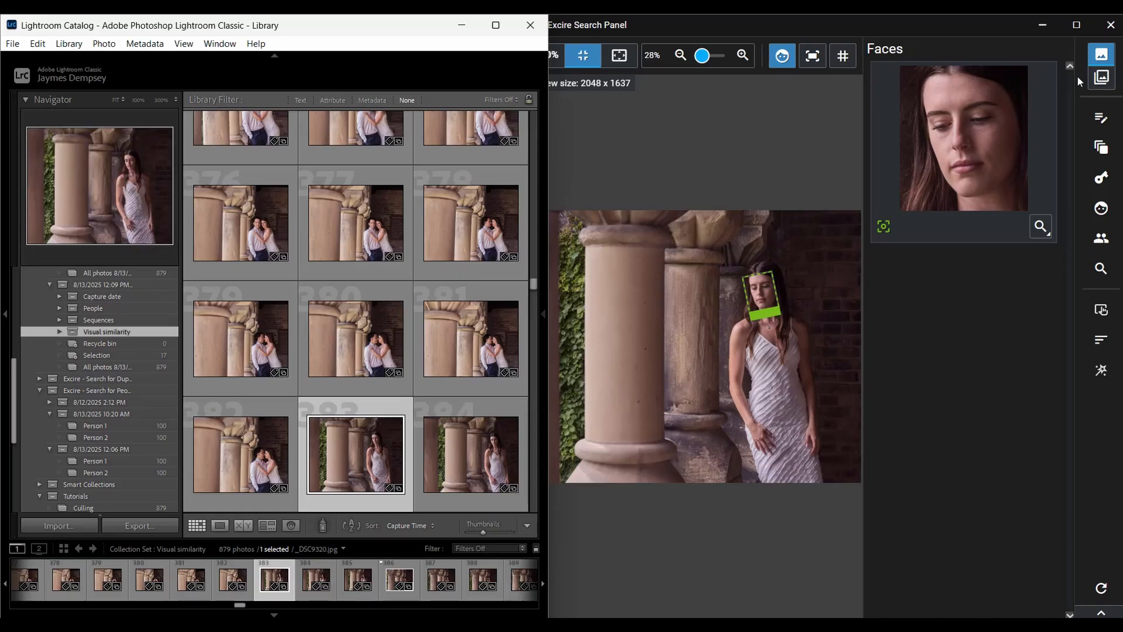
- Open Group 4 #3 from the culling groups and review the criteria available for sorting its photos, without starting a sort
left_click(1101, 77)
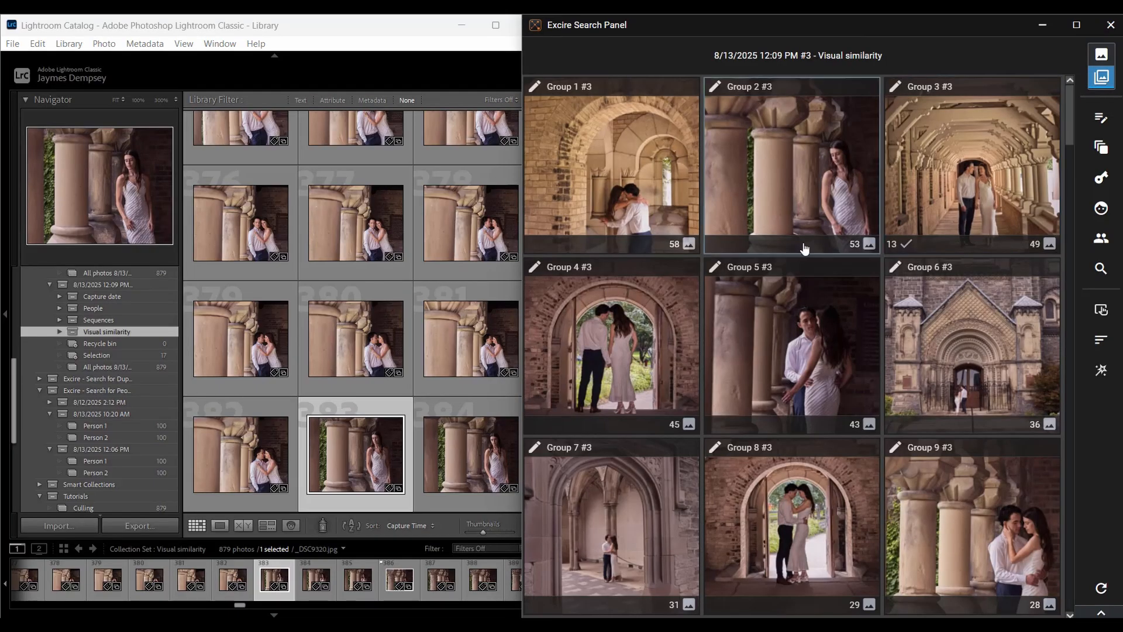
double_click(644, 344)
left_click(1100, 341)
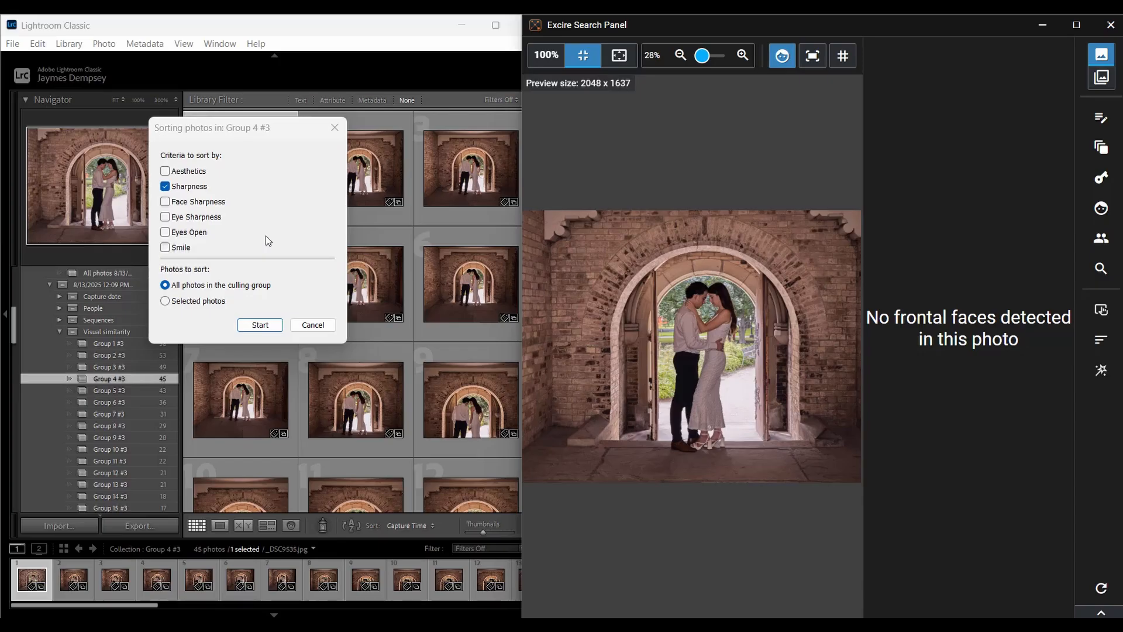
left_click(313, 325)
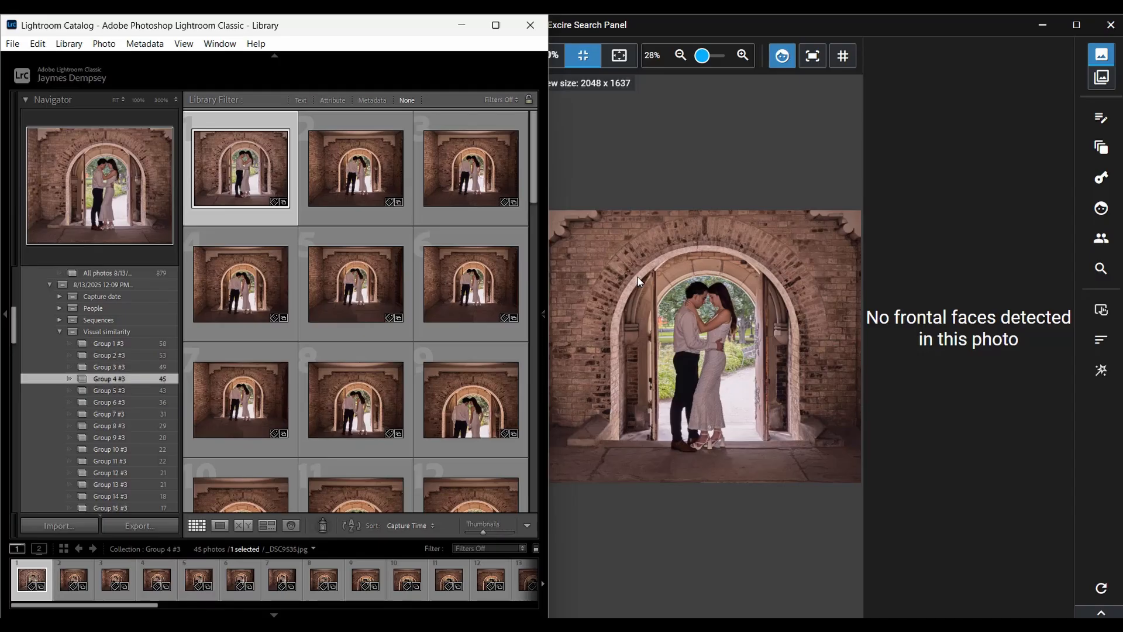
- Run a smart selection on the culling project, flagging 2 photos per visual similarity group based on aesthetics and sharpness
left_click(1091, 372)
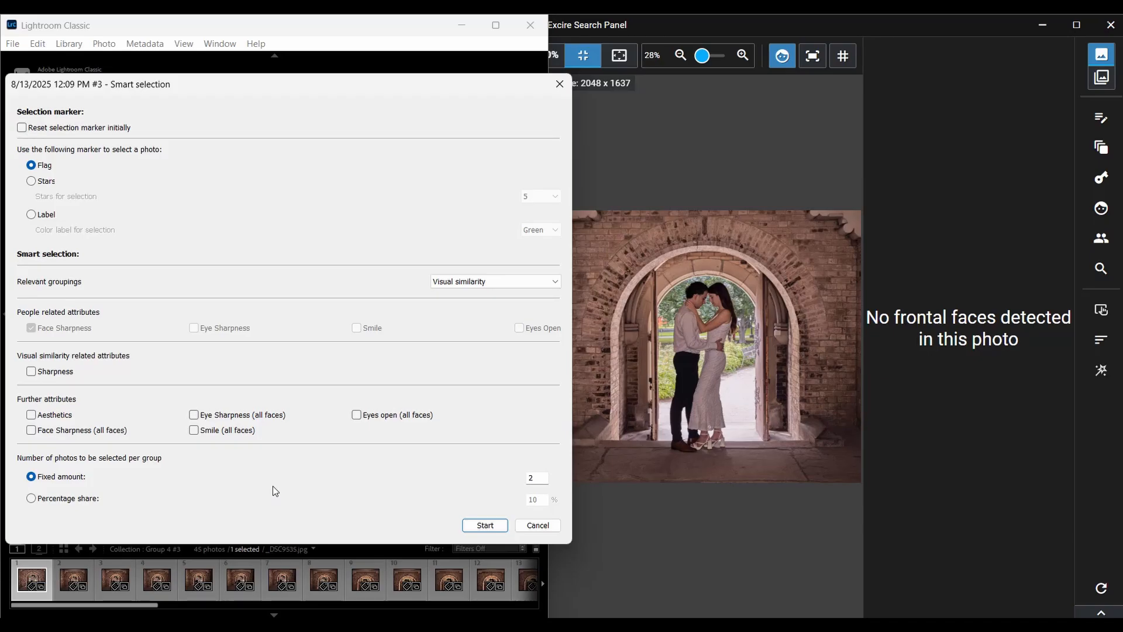
left_click(31, 416)
left_click(31, 372)
left_click(486, 526)
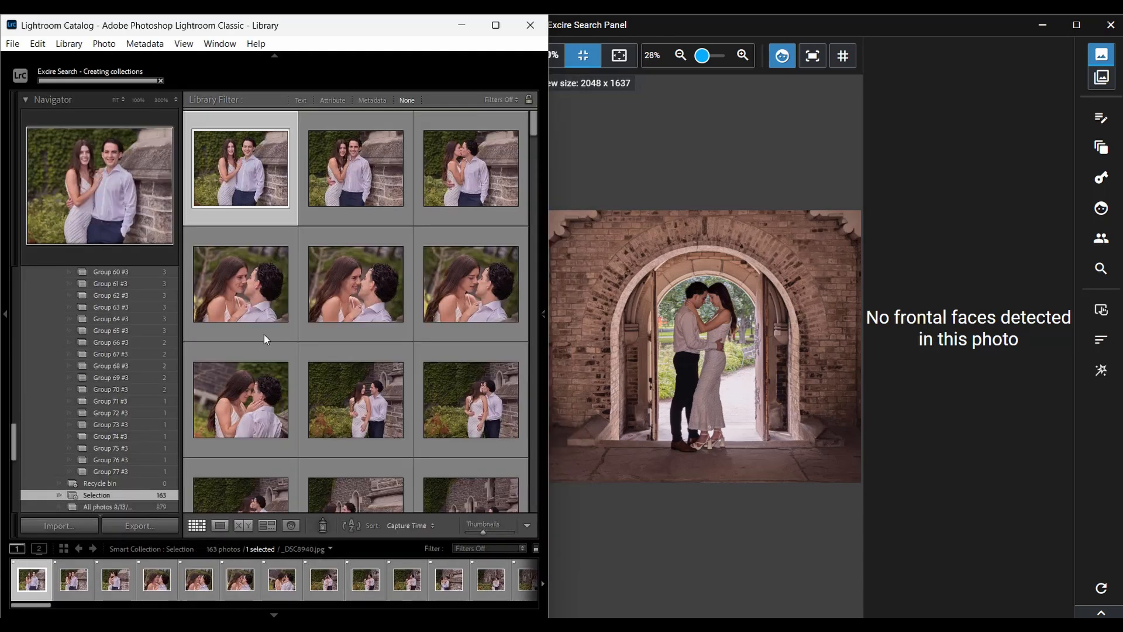